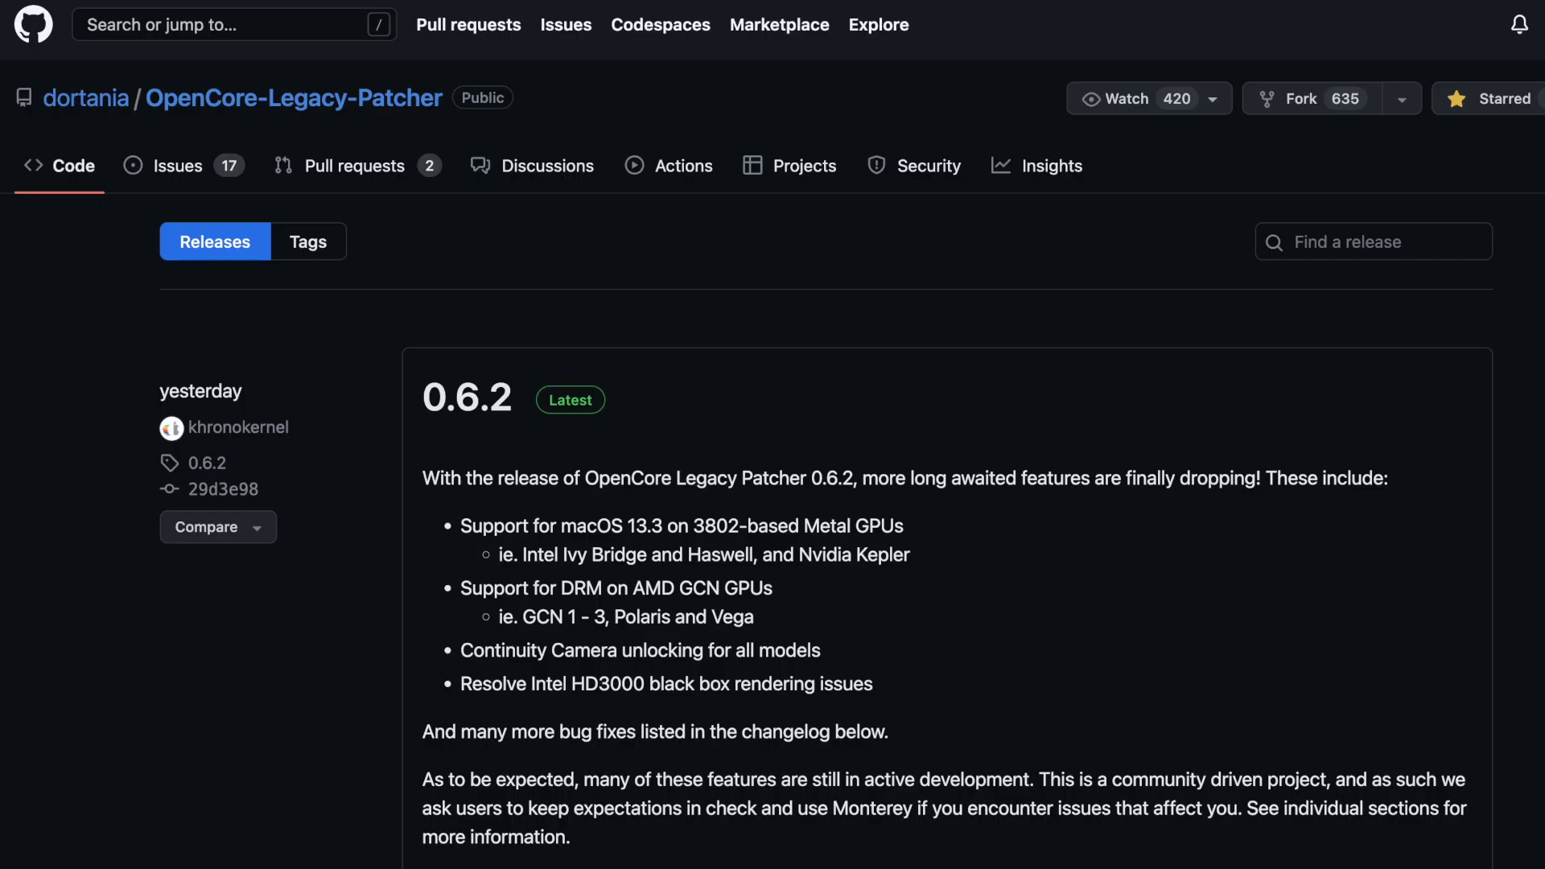
{"action": "scroll", "coordinate": [772, 483], "scroll_direction": "down", "scroll_amount": 5}
{"action": "scroll", "coordinate": [773, 483], "scroll_direction": "down", "scroll_amount": 5}
{"action": "scroll", "coordinate": [773, 483], "scroll_direction": "down", "scroll_amount": 4}
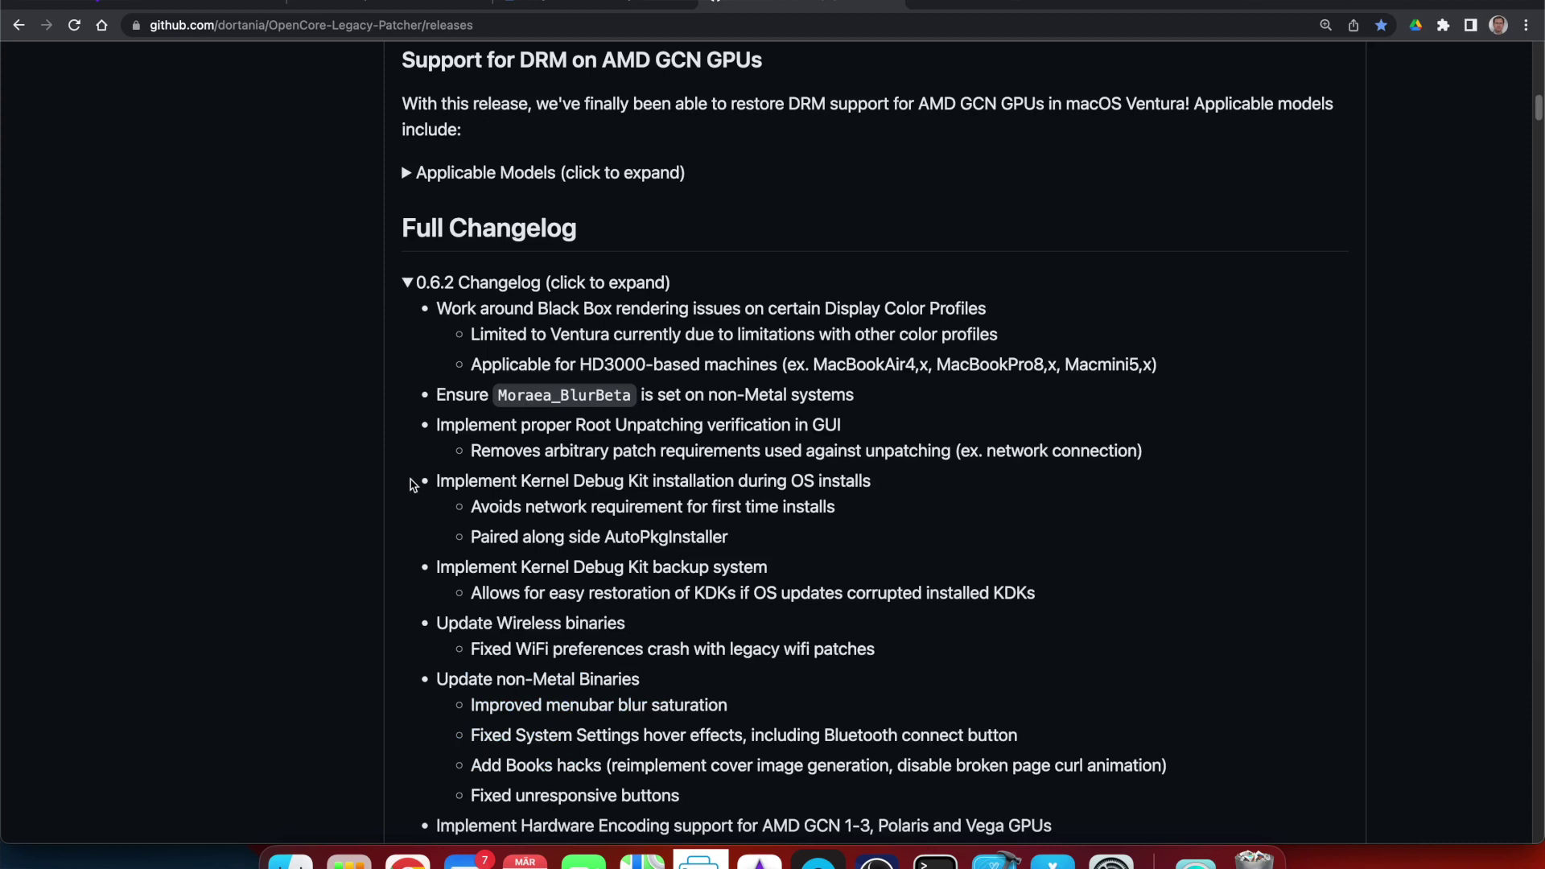
Select the 0.6.2 changelog lines from 'Implement Kernel Debug Kit installation' through 'installed KDKs'
{"action": "left_click_drag", "start_coordinate": [412, 484], "coordinate": [1078, 607]}
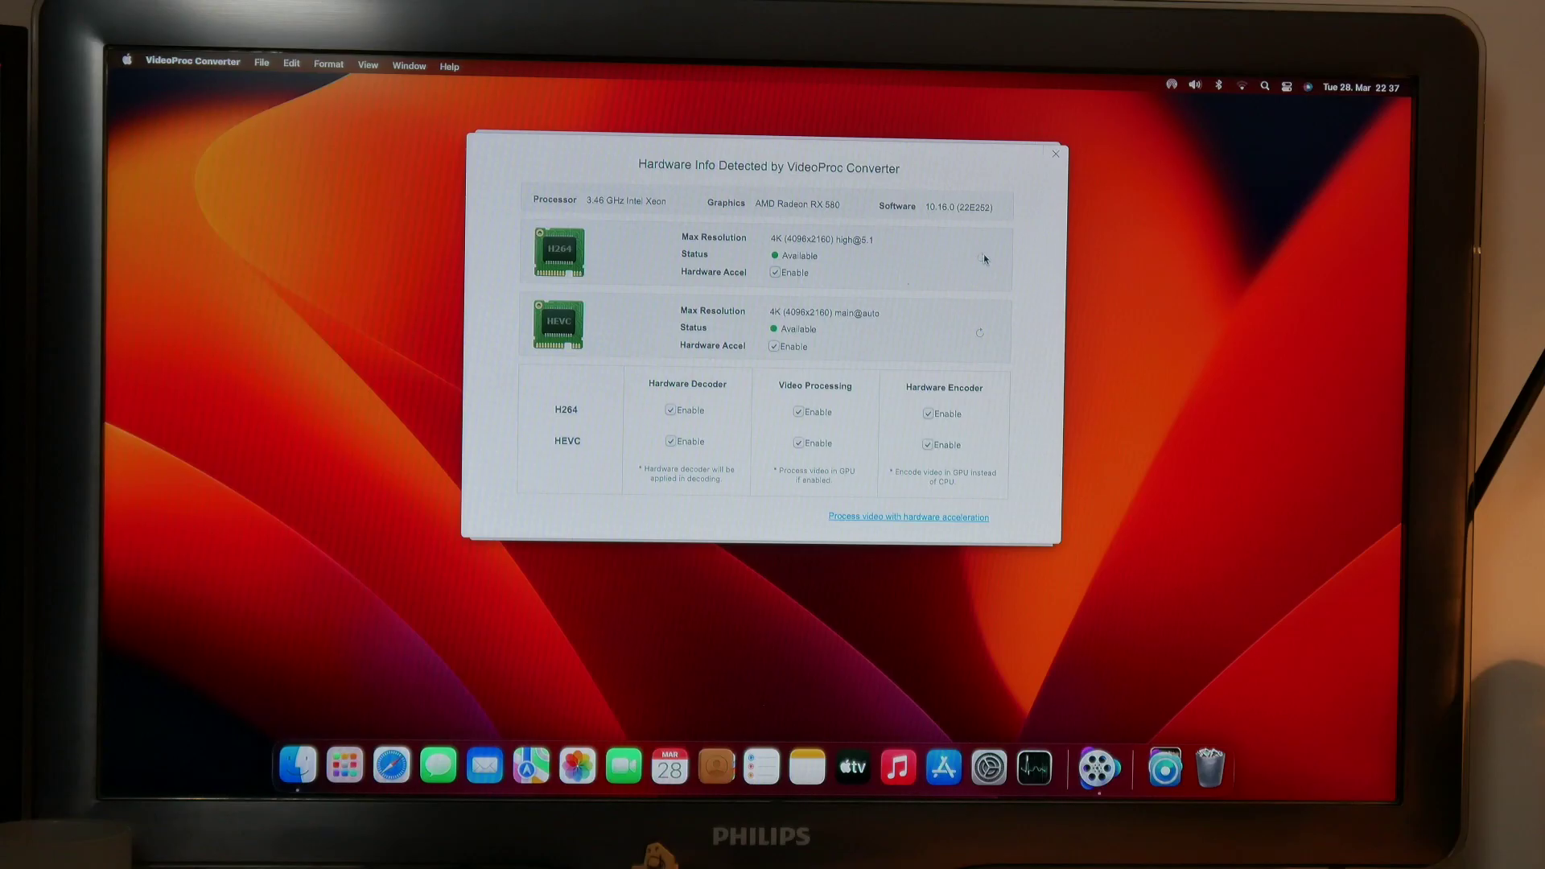
{"action": "left_click", "coordinate": [984, 257]}
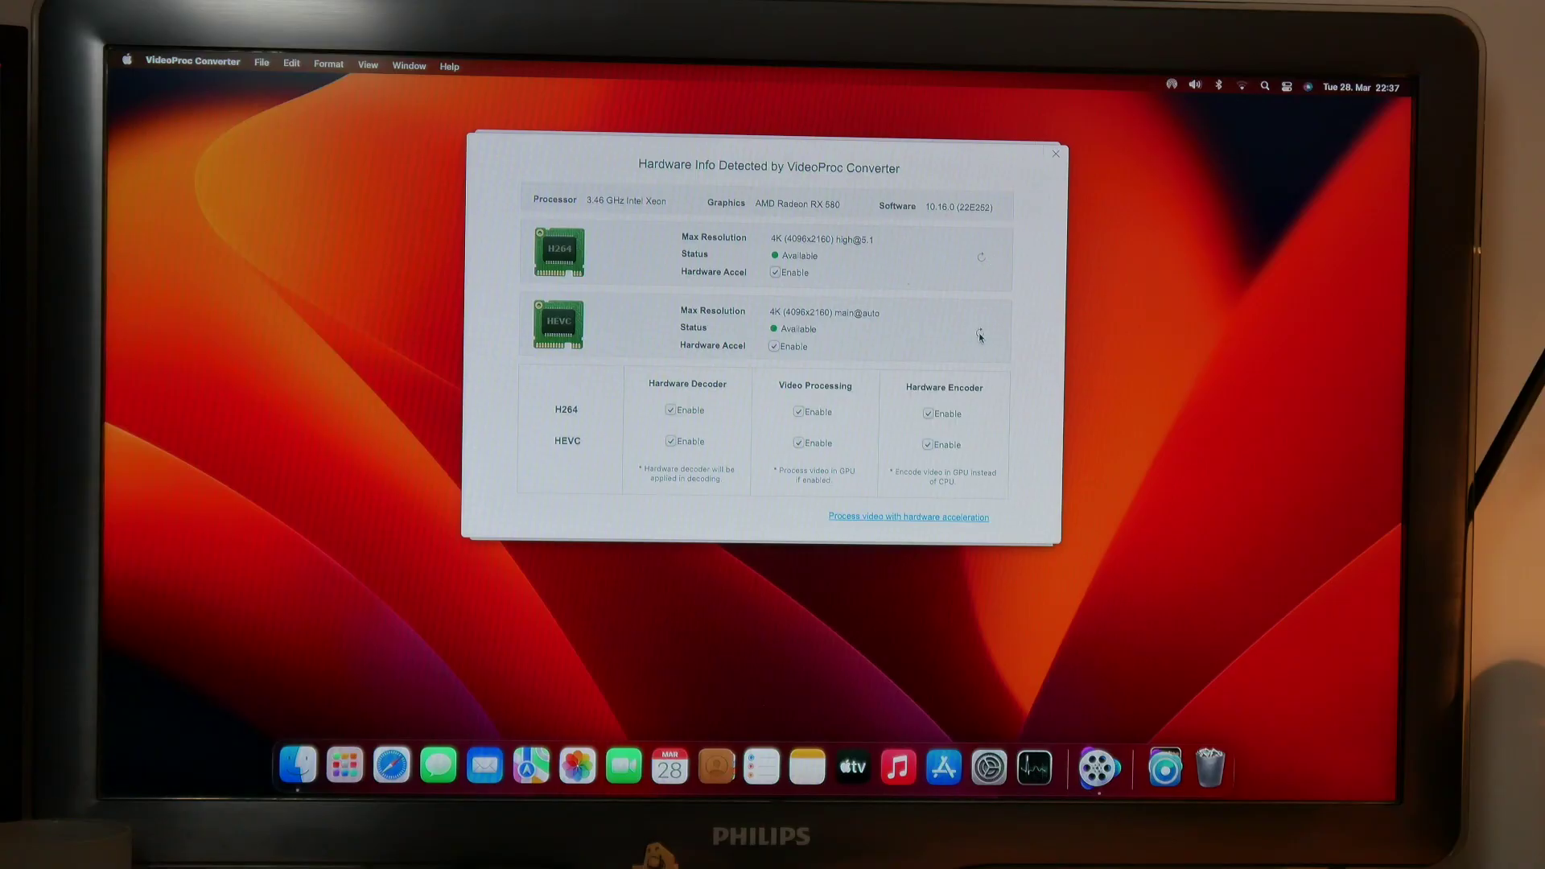
Refresh the HEVC row in Hardware Info to re-run hardware detection
{"action": "left_click", "coordinate": [981, 334]}
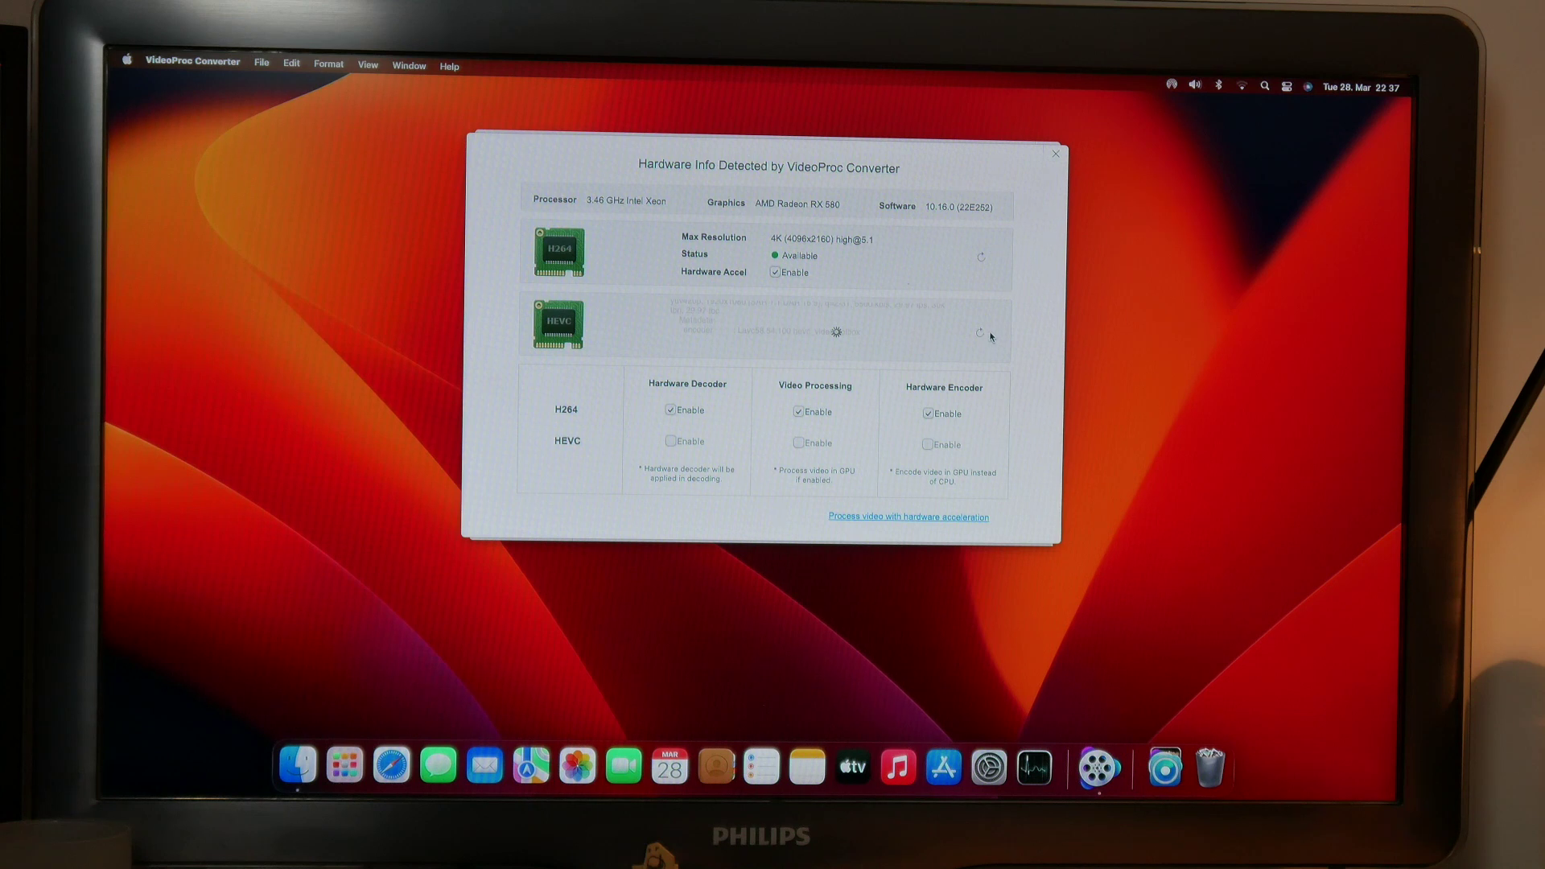